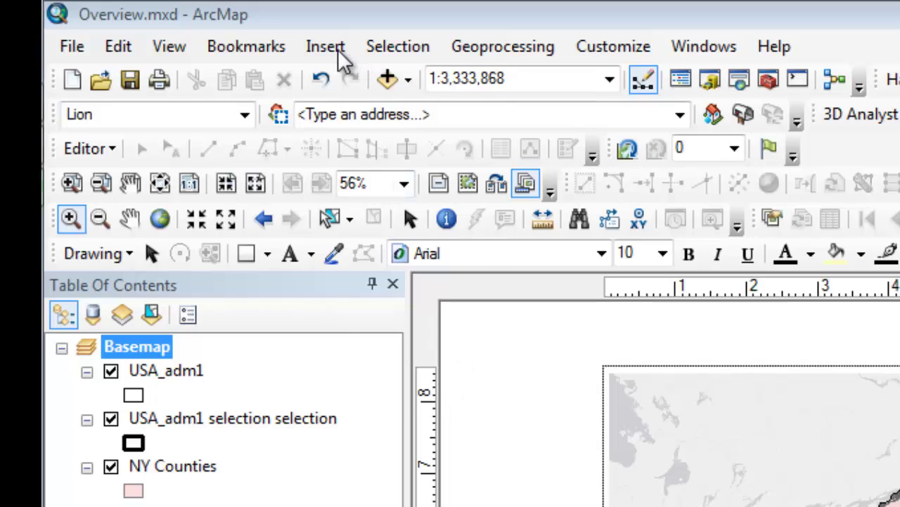
Step: Insert a new data frame, move it to the page's upper-right corner, and shrink it into a small inset
left_click(341, 51)
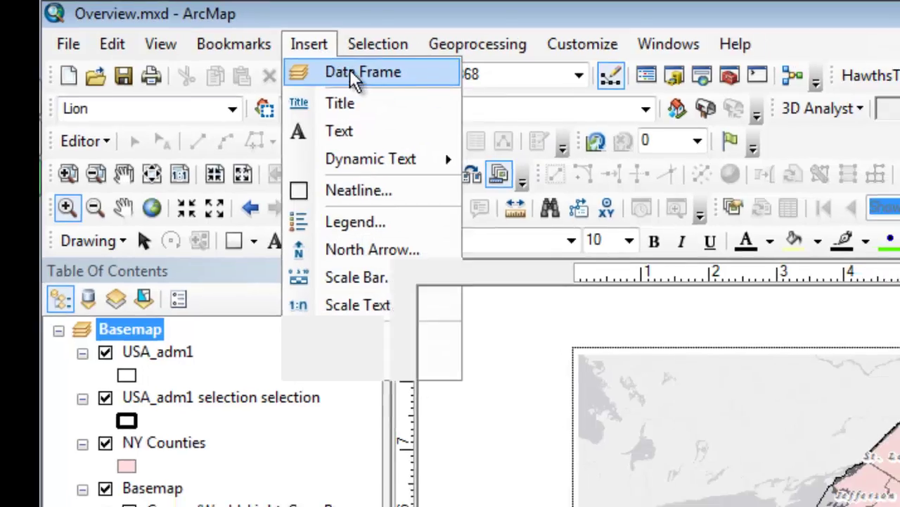
left_click(356, 73)
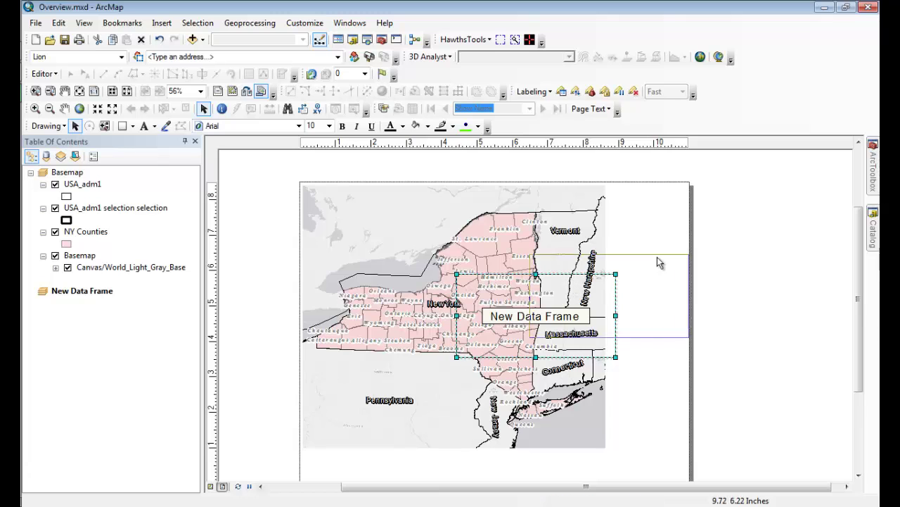
left_click_drag(659, 263, 726, 196)
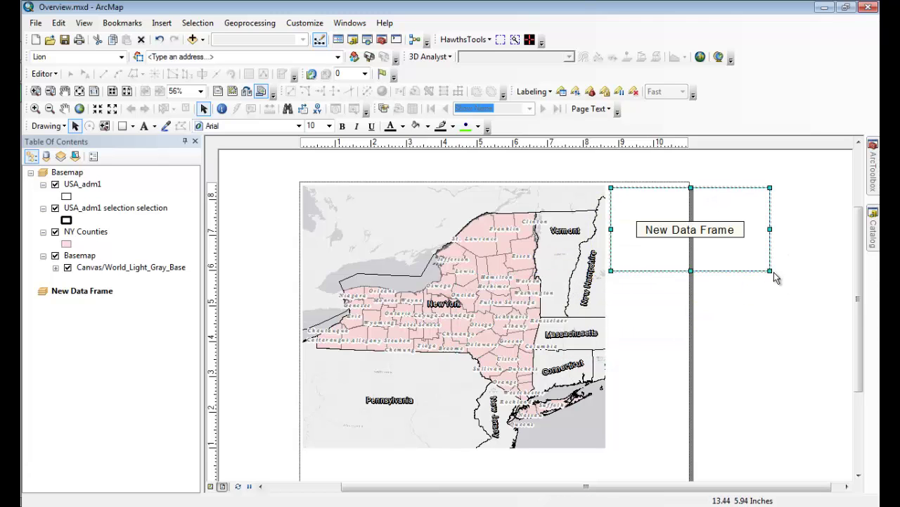
left_click_drag(770, 270, 688, 279)
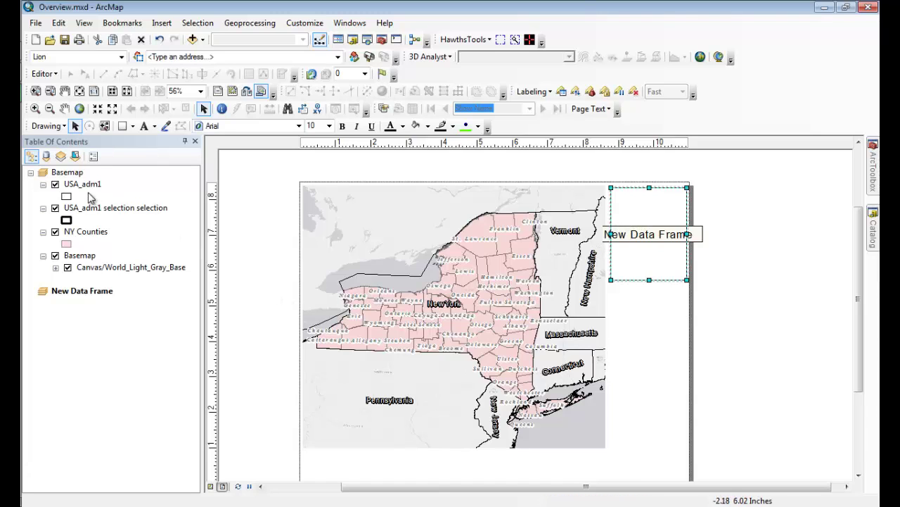
Step: Copy the USA_adm1 layer into New Data Frame and zoom the inset onto the northeastern states
left_click_drag(88, 188, 95, 300)
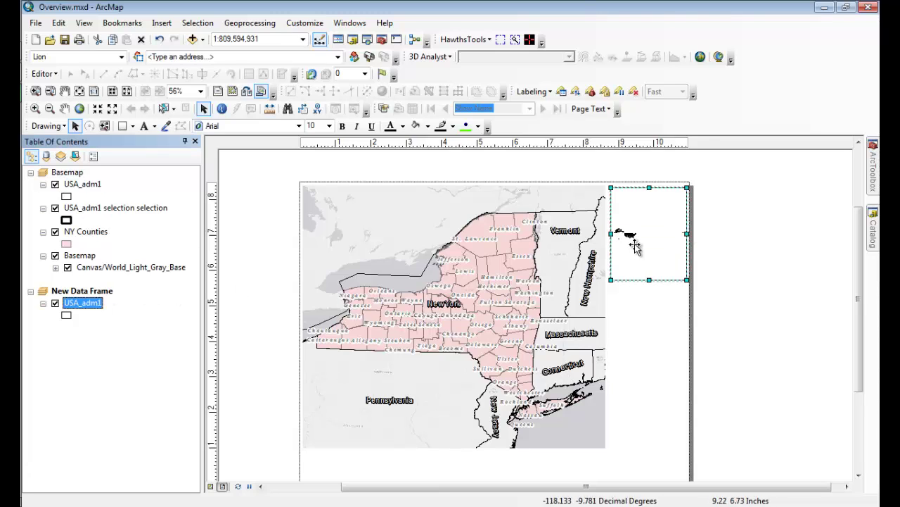
left_click(34, 109)
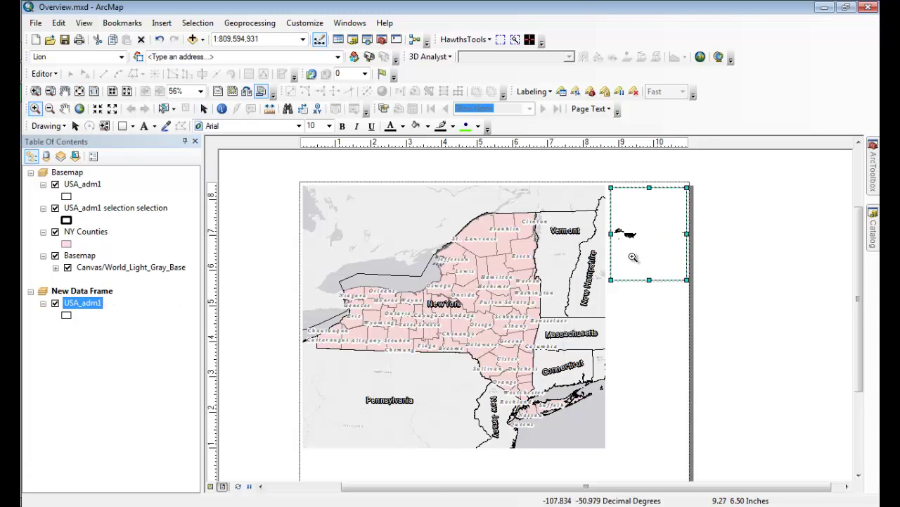
left_click_drag(628, 227, 652, 241)
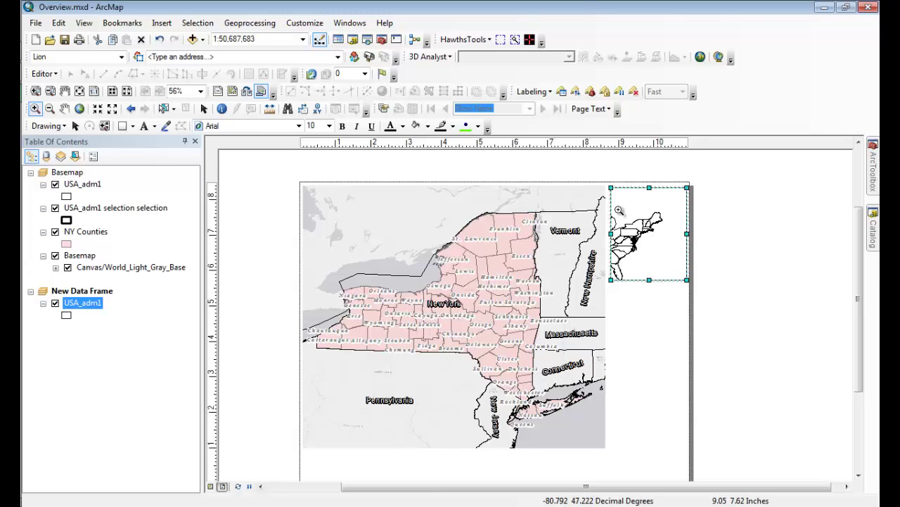
left_click_drag(619, 208, 670, 268)
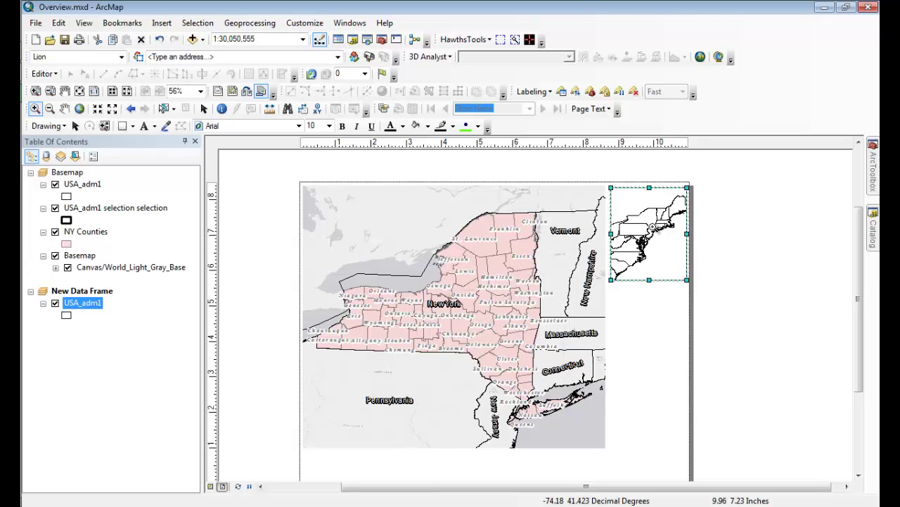
Step: In New Data Frame's properties, add Basemap as the frame to show an extent indicator for
left_click(87, 290)
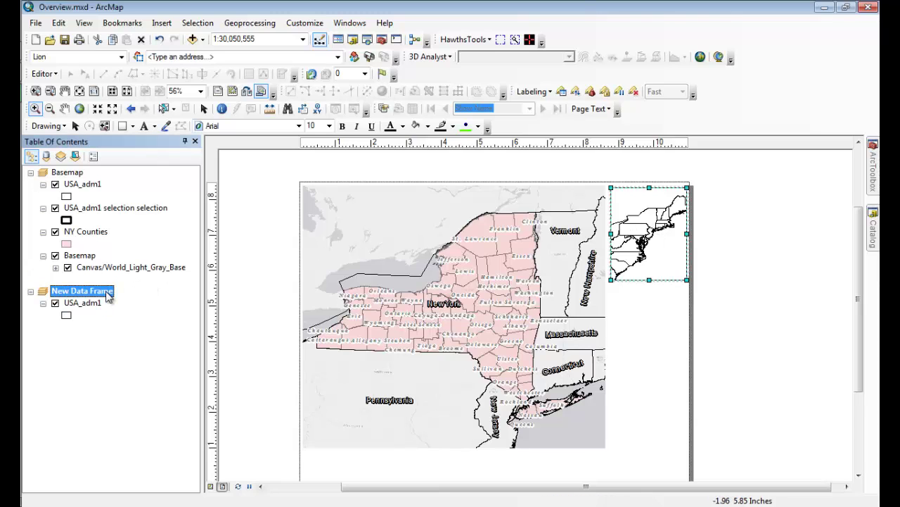
double_click(109, 295)
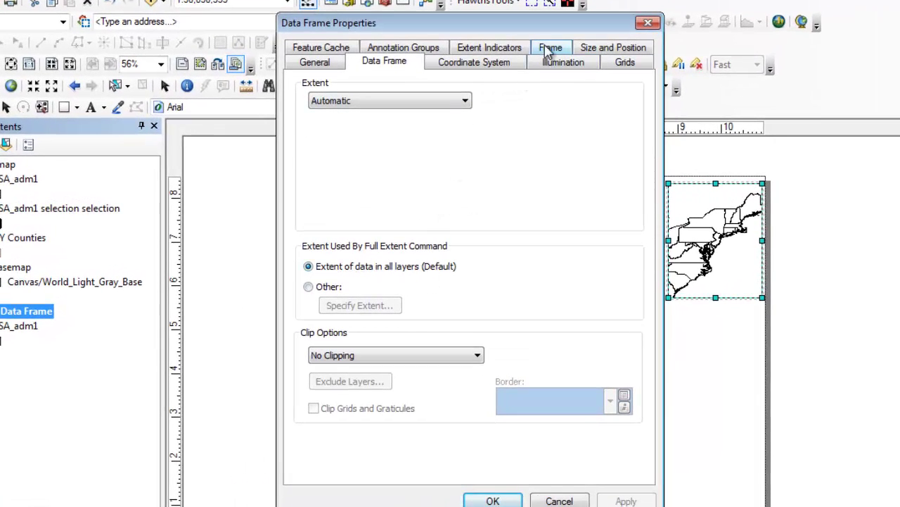
left_click(514, 52)
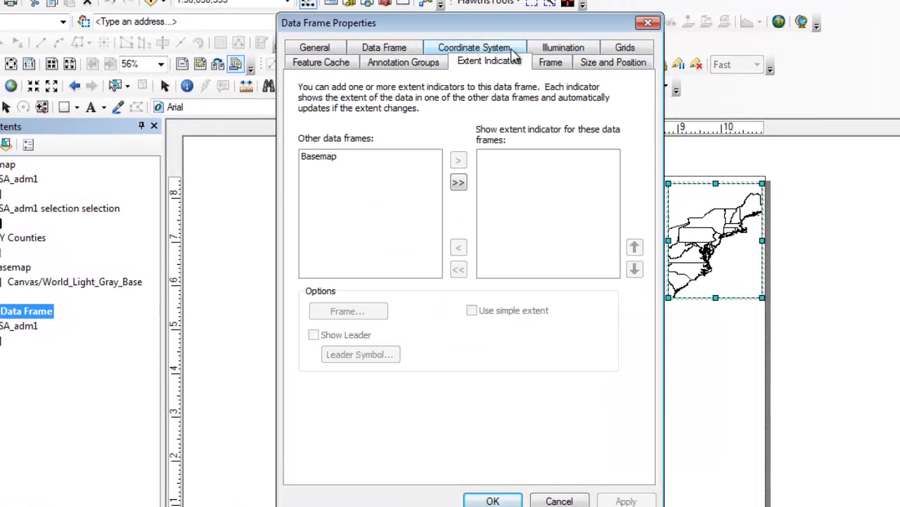
left_click(332, 160)
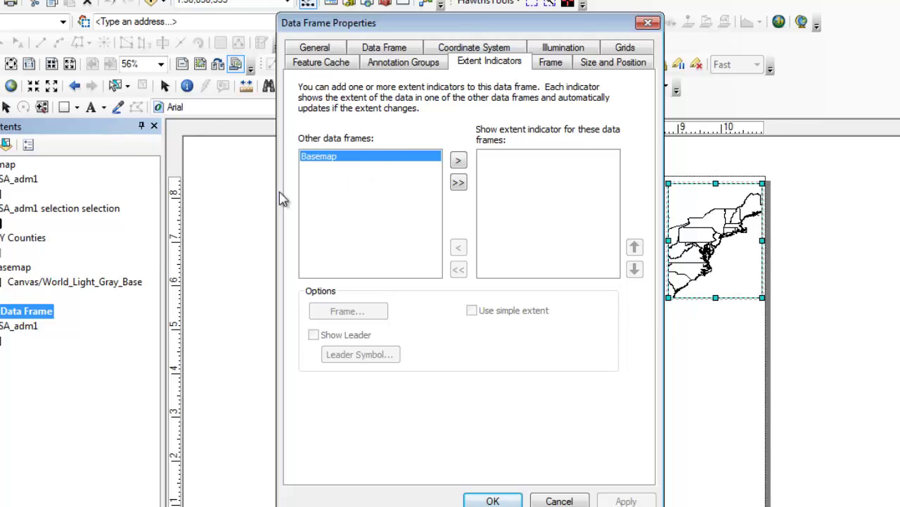
left_click(458, 161)
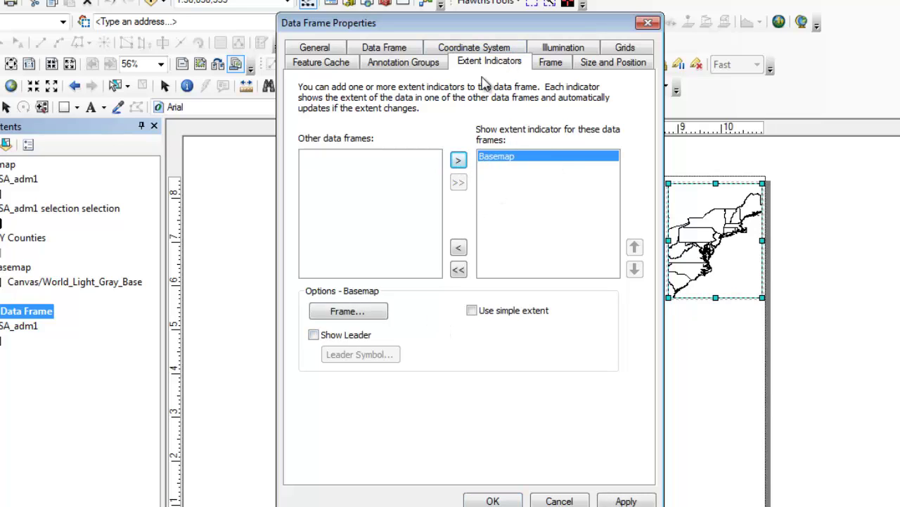
Step: Give the Basemap extent indicator a red frame border and apply the properties
left_click(348, 311)
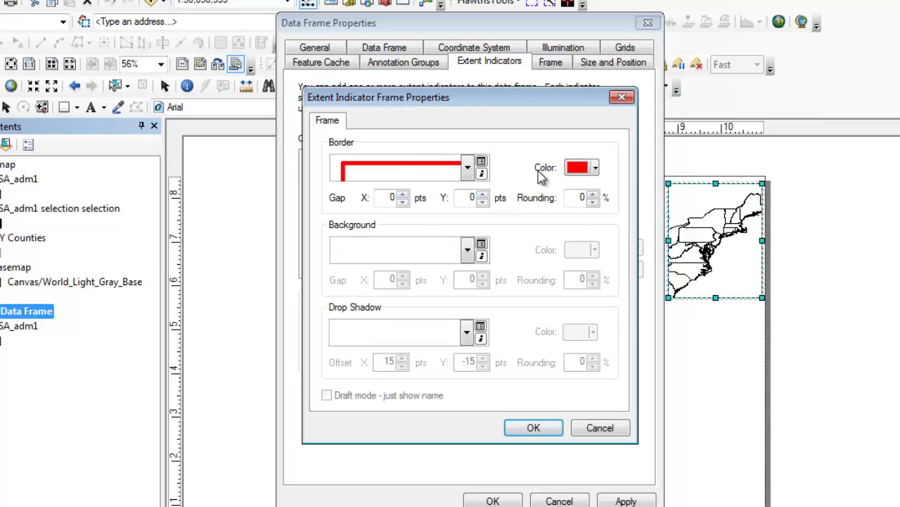
left_click(482, 173)
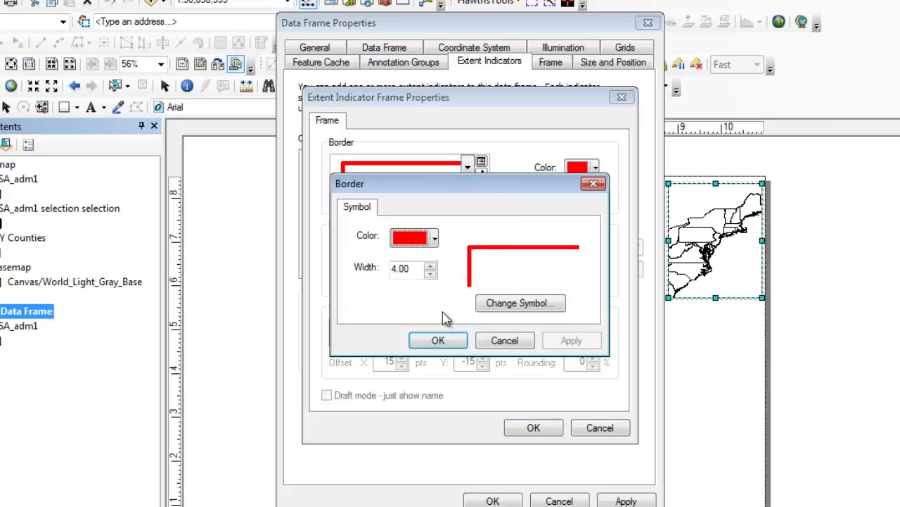
left_click(505, 341)
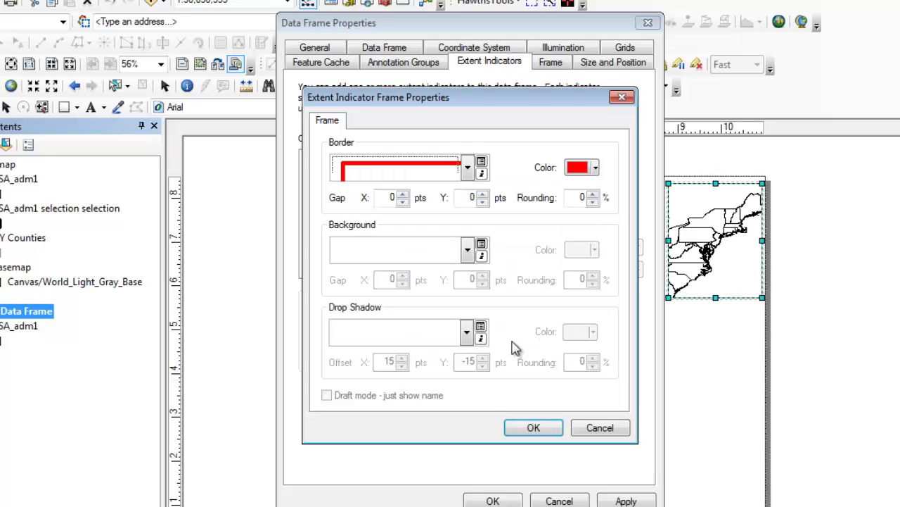
left_click(536, 431)
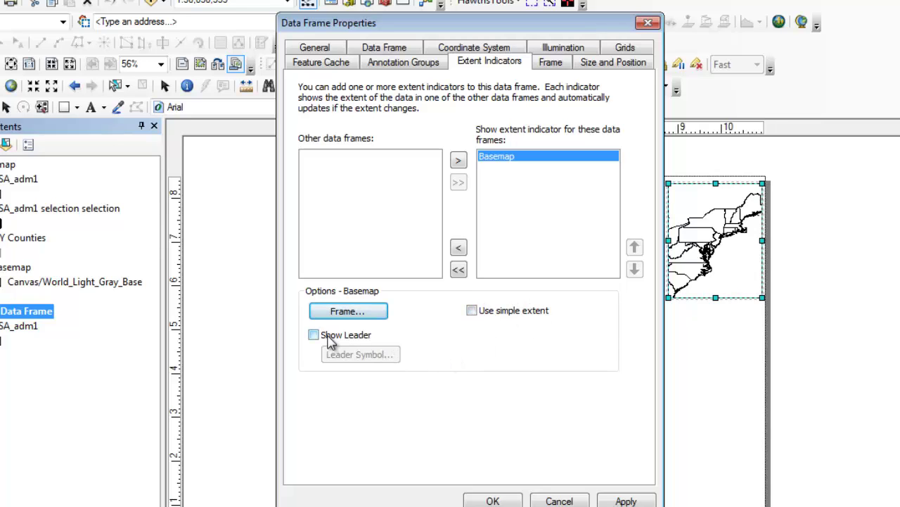
left_click(493, 500)
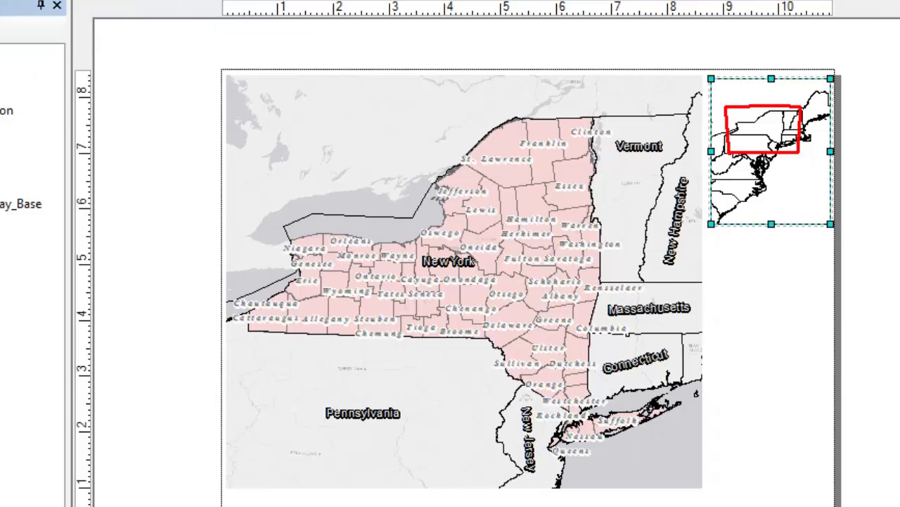
Step: Activate the main Basemap data frame from its context menu
right_click(3, 57)
left_click(42, 483)
key("less")
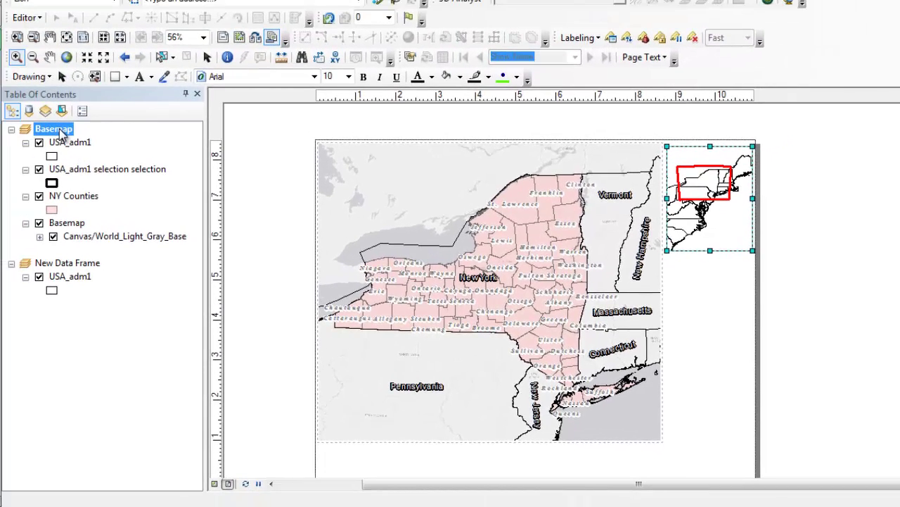
Step: Set Basemap's Clip Options to Clip to shape using the outline of NY Counties features
double_click(62, 134)
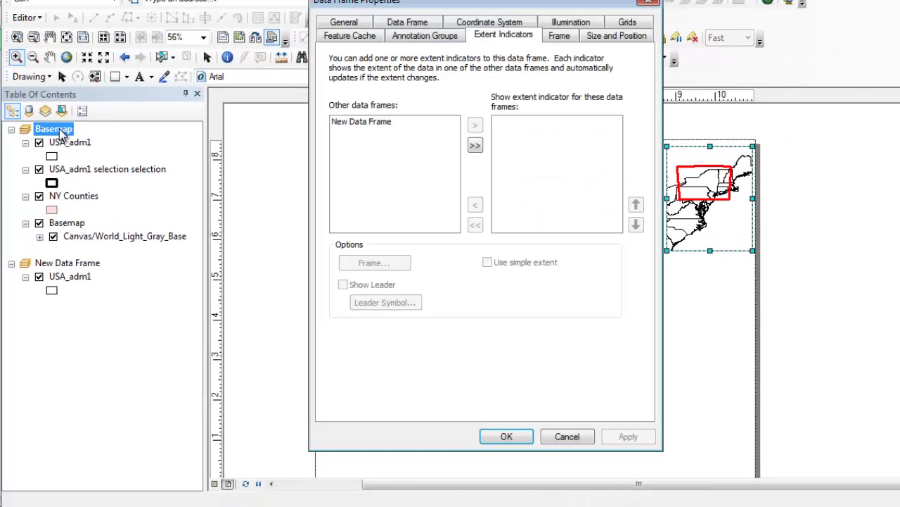
left_click(416, 23)
left_click(400, 304)
left_click(397, 328)
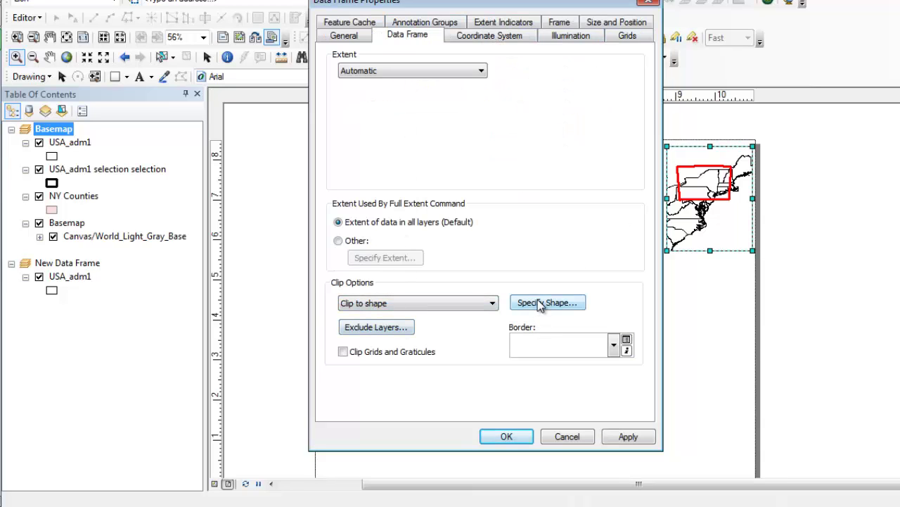
left_click(531, 304)
left_click(383, 161)
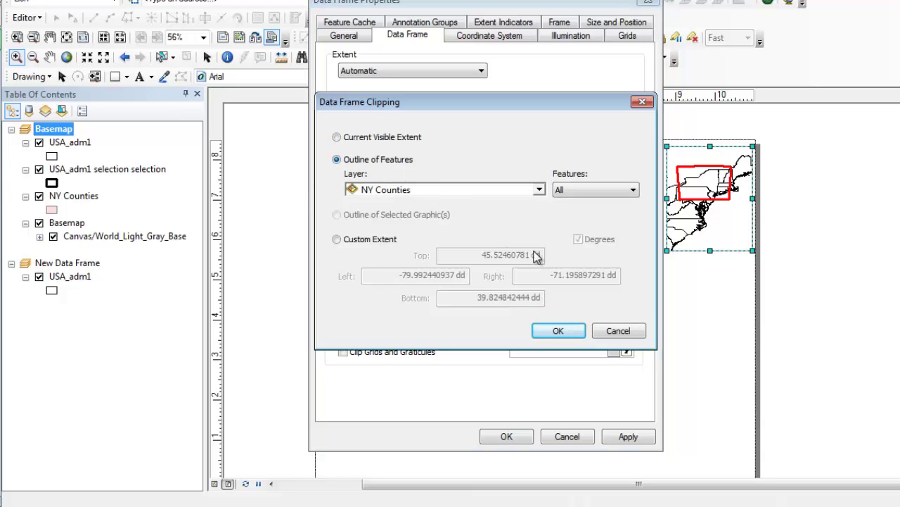
left_click(558, 331)
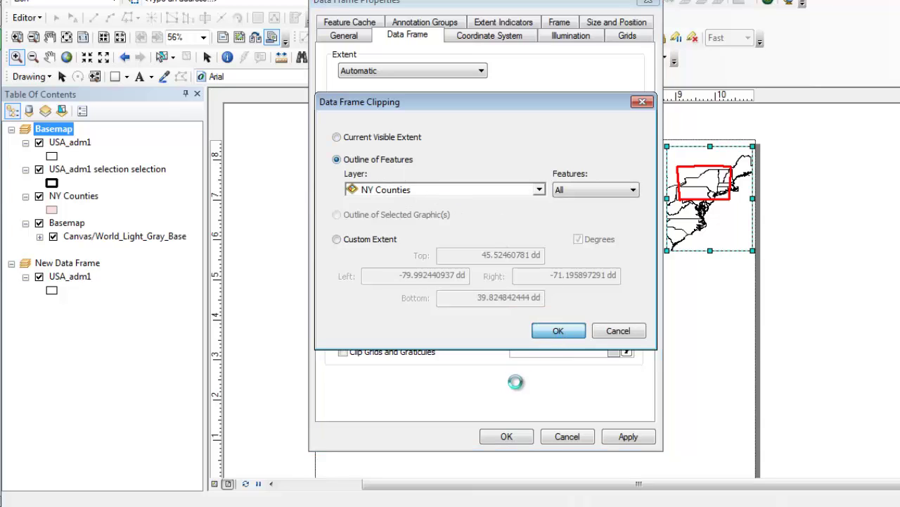
left_click(510, 436)
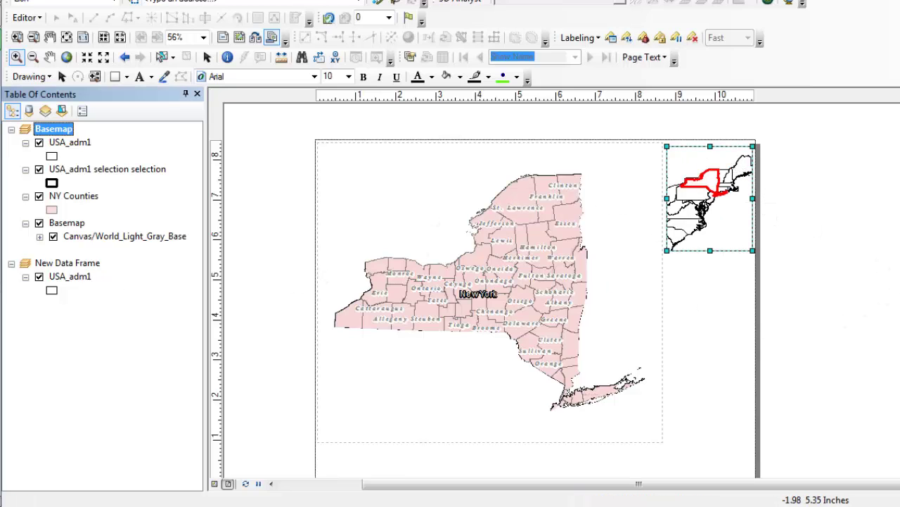
Step: Open New Data Frame's Extent Indicators settings with the Basemap indicator selected
double_click(72, 267)
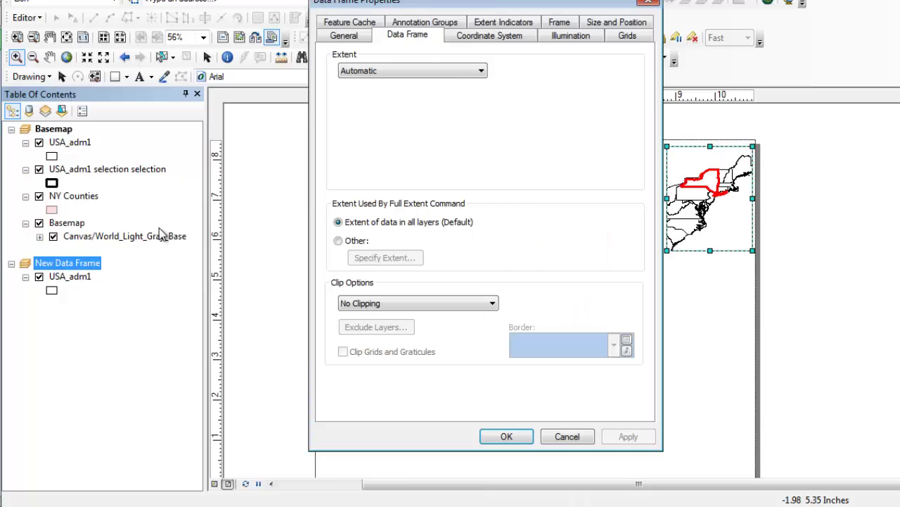
left_click_drag(506, 4, 239, 3)
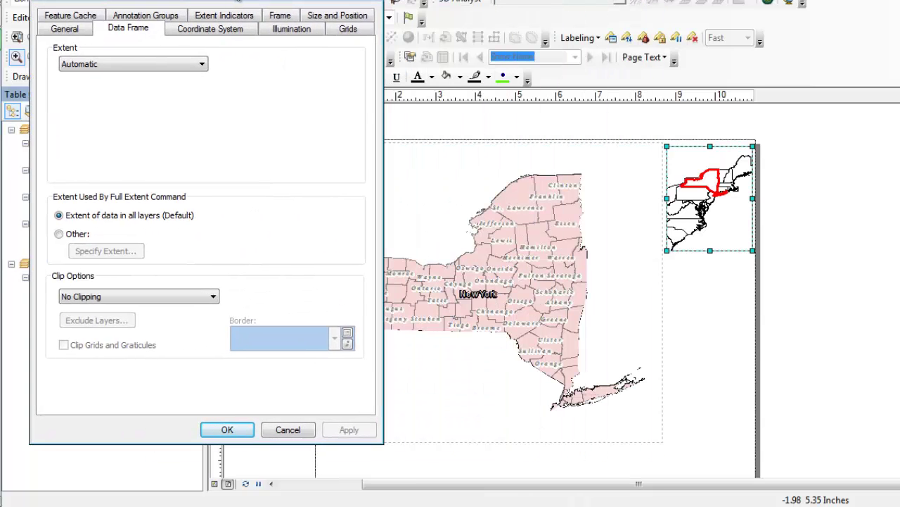
left_click(223, 16)
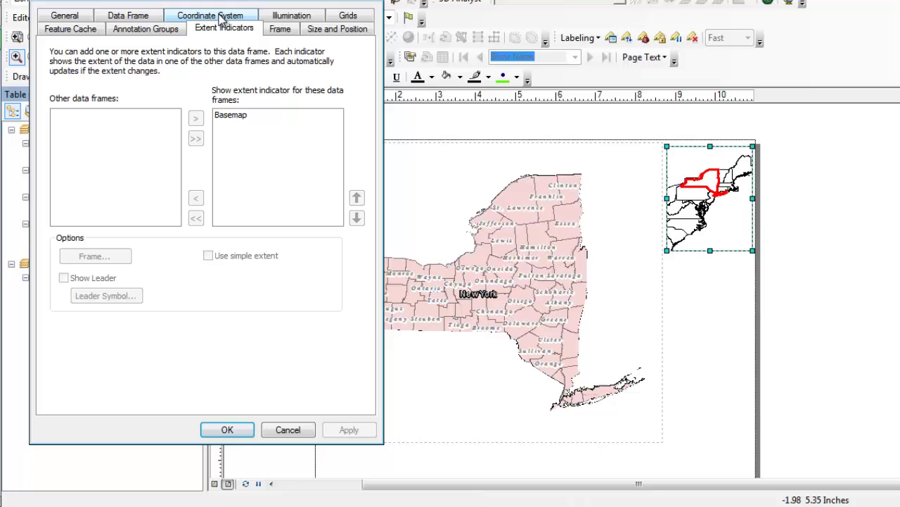
left_click(239, 115)
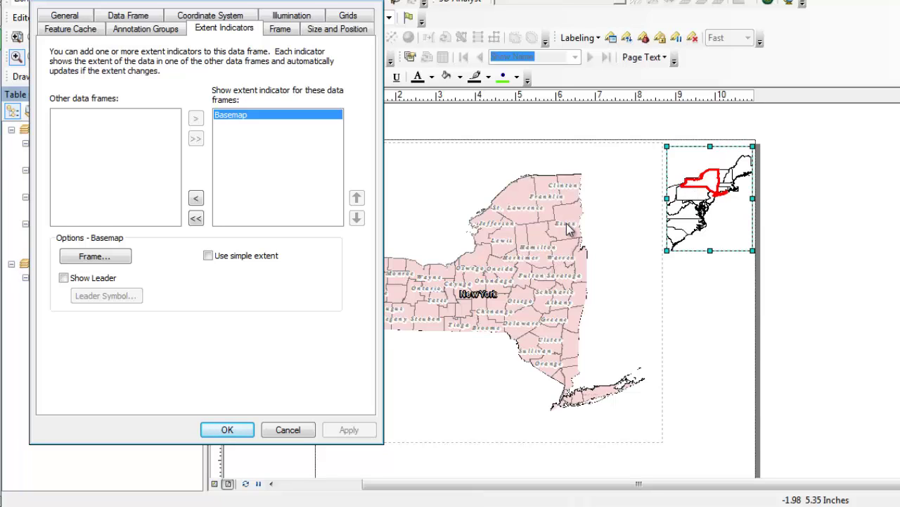
Step: Apply Use simple extent, then turn it off so the indicator traces New York's outline
left_click(238, 258)
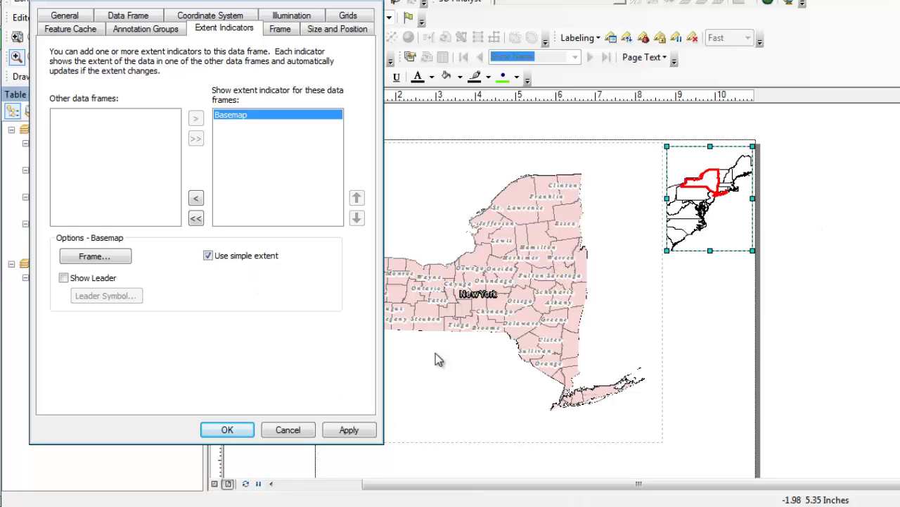
left_click(349, 429)
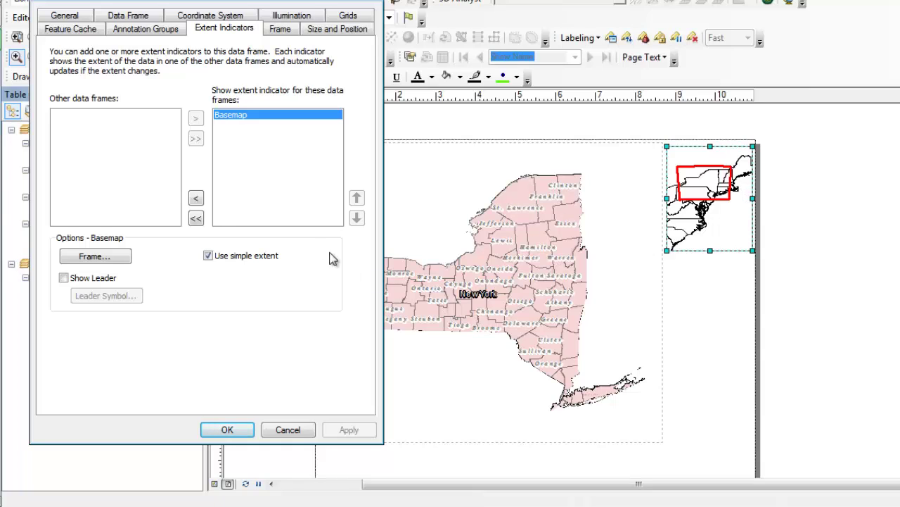
left_click(208, 256)
left_click(349, 430)
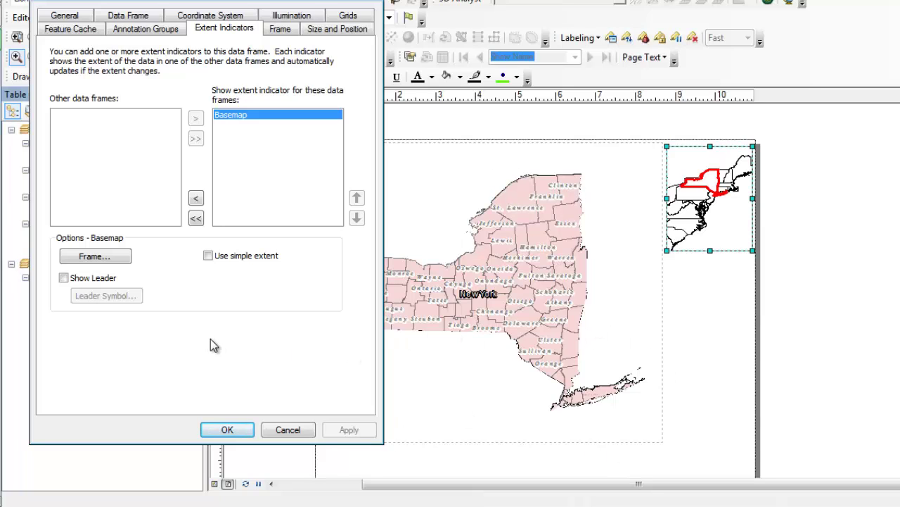
Step: Enable Show Leader for the Basemap extent indicator and apply the settings
left_click(95, 280)
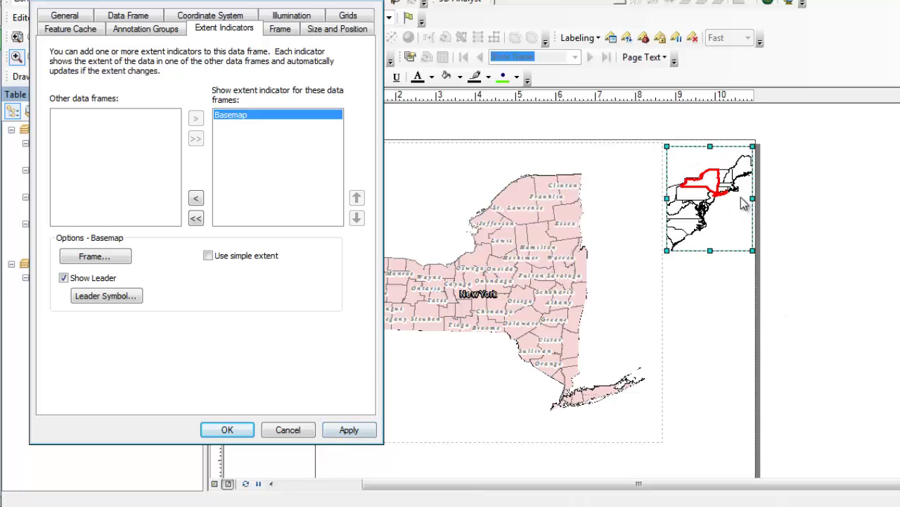
left_click(349, 431)
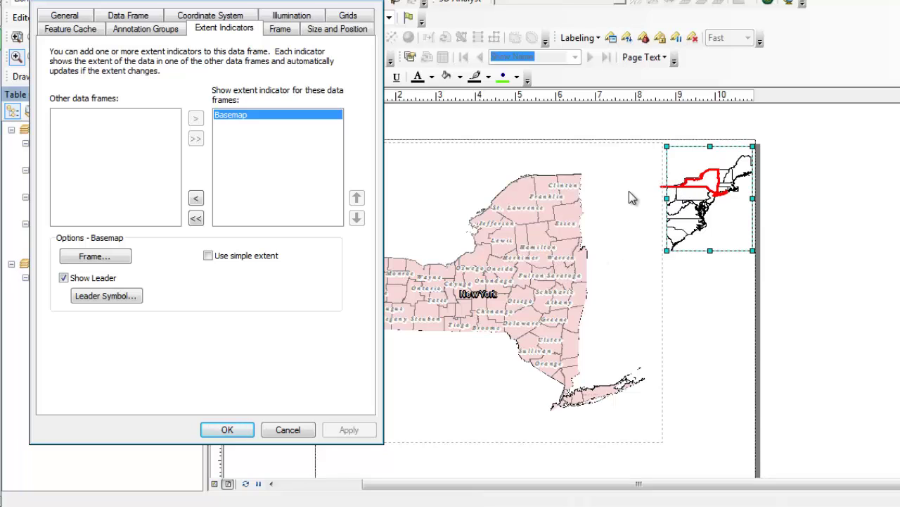
left_click(239, 432)
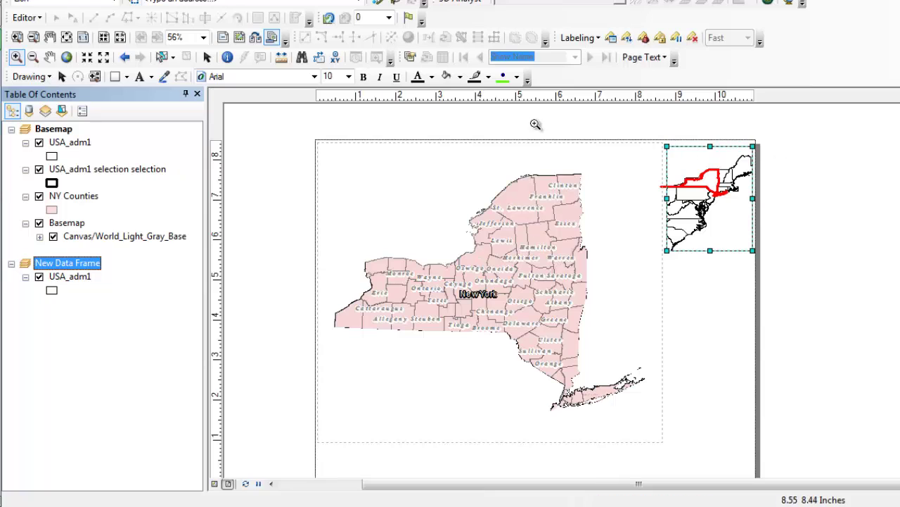
Step: With the Select Elements tool active, turn off the Basemap layer
left_click(207, 57)
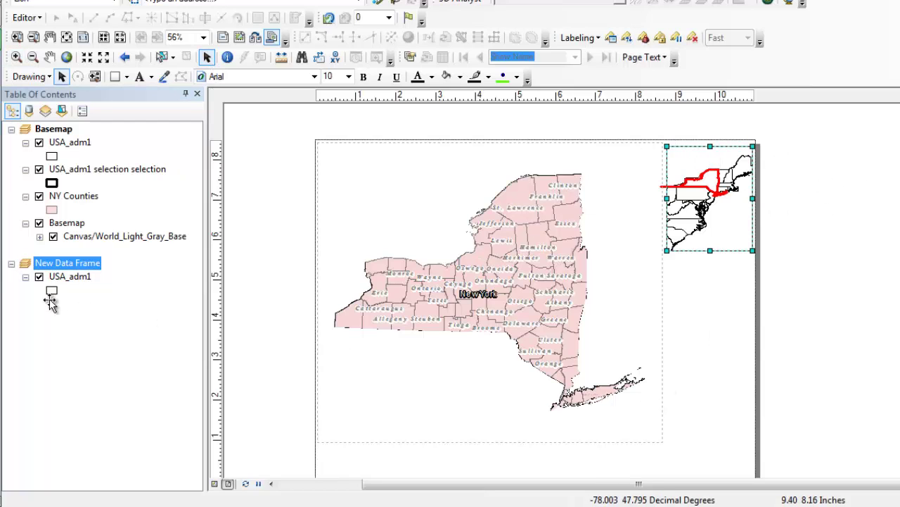
left_click(39, 223)
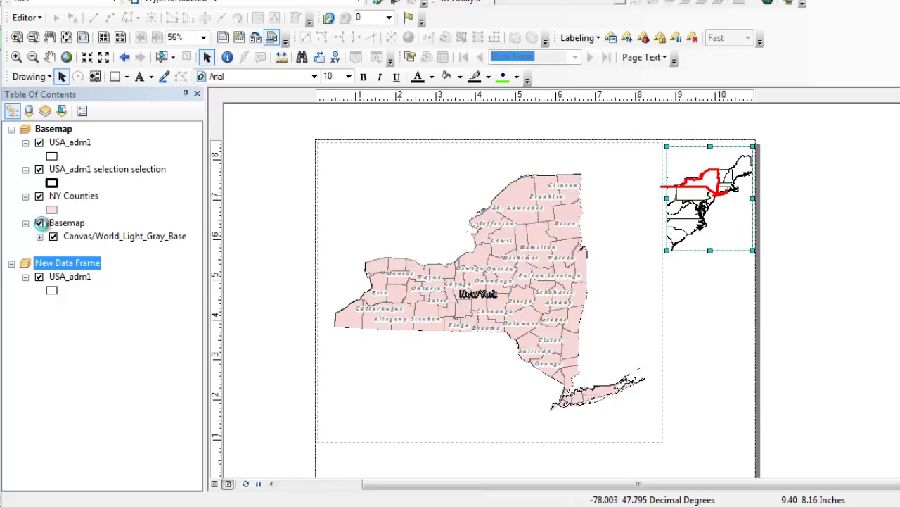